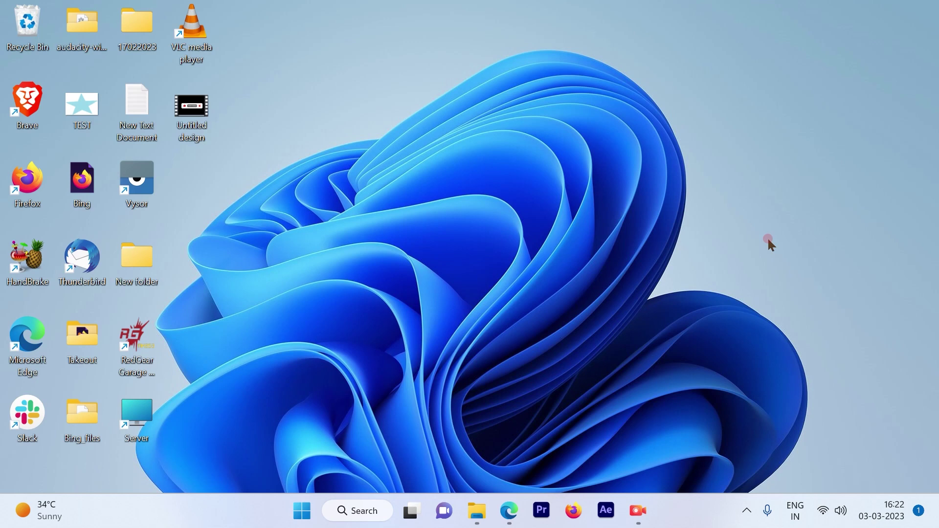
Bring the Gmail inbox window to the front from the Edge taskbar previews
mouse_move(509, 510)
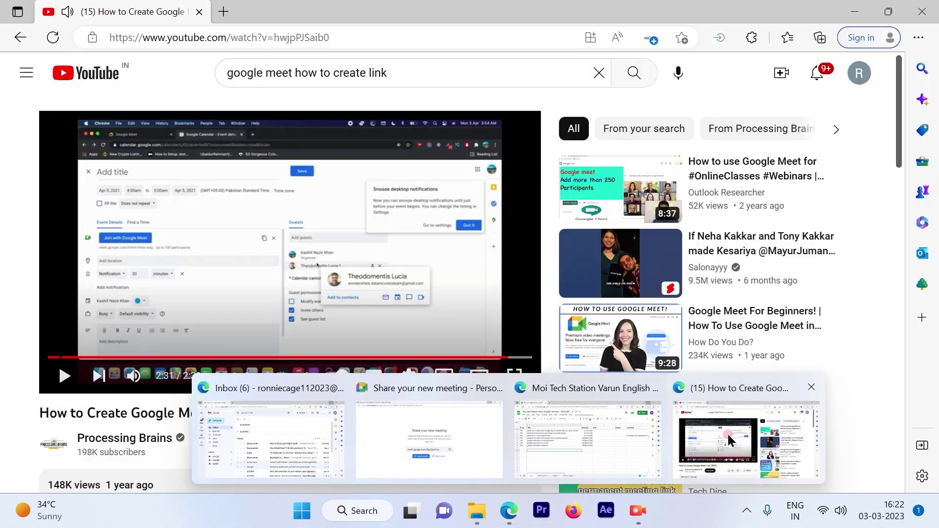
mouse_move(606, 440)
left_click(293, 456)
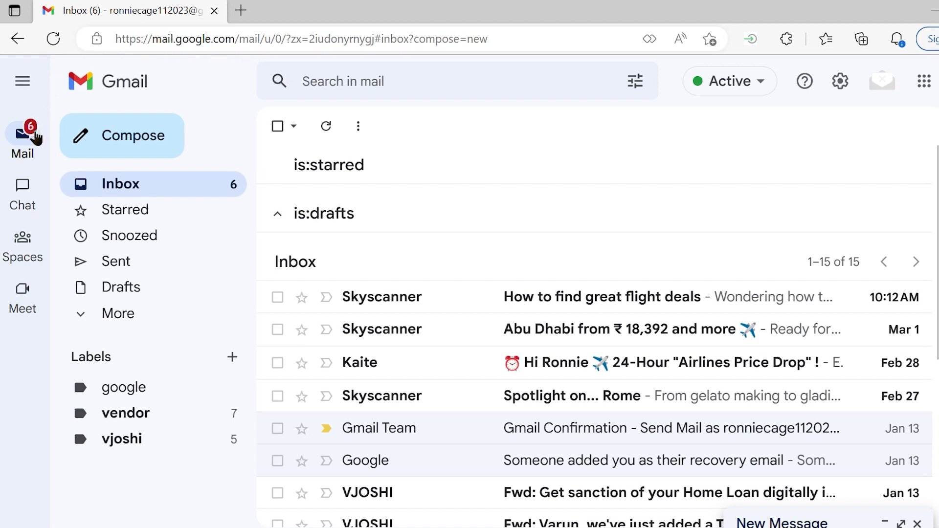
Create a new meeting from Gmail's Meet section to get a shareable link
left_click(36, 313)
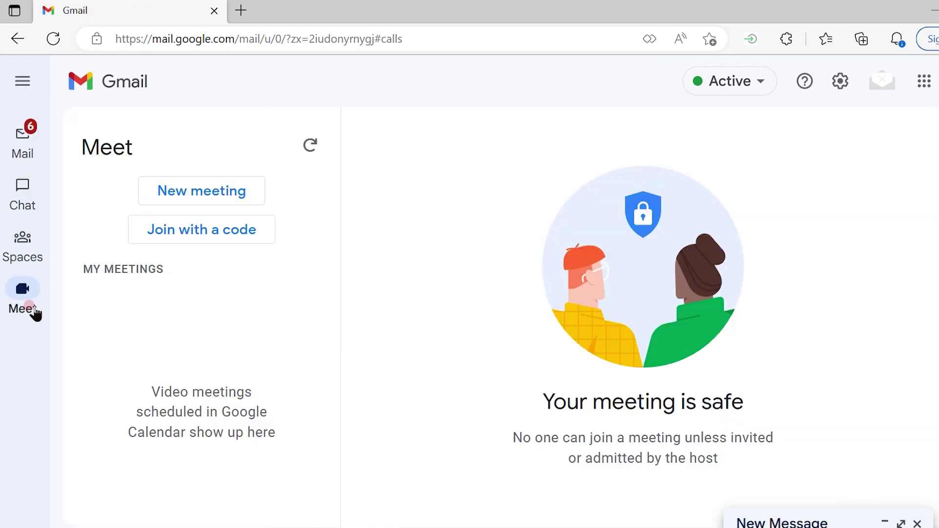
left_click(192, 195)
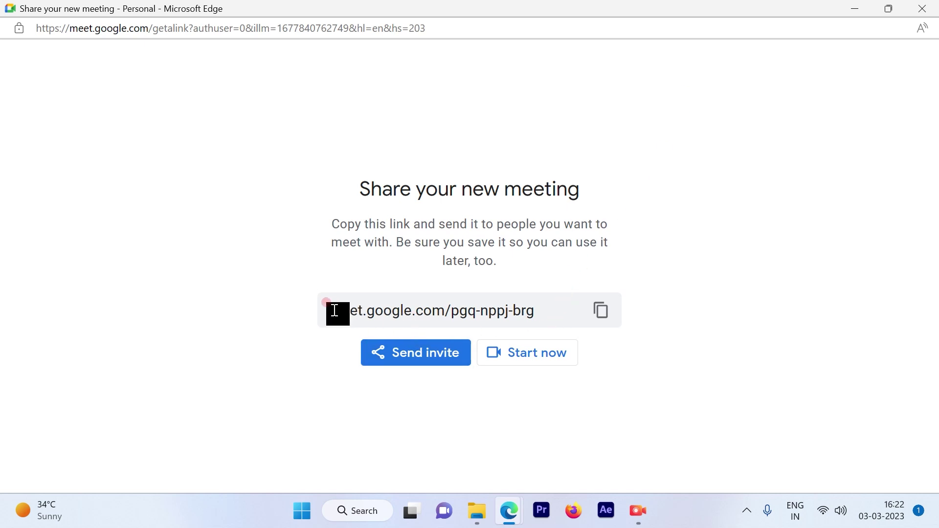
left_click_drag(331, 311, 542, 306)
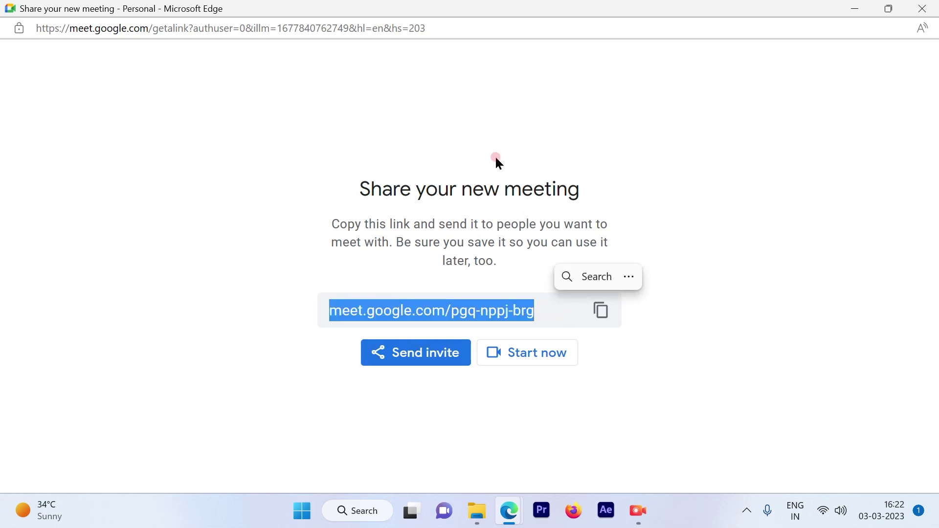
left_click(402, 354)
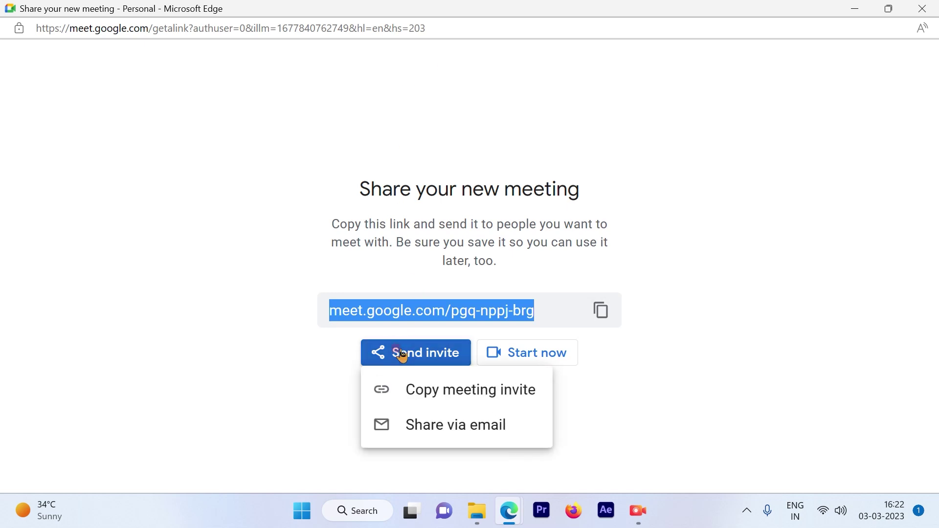
left_click(456, 428)
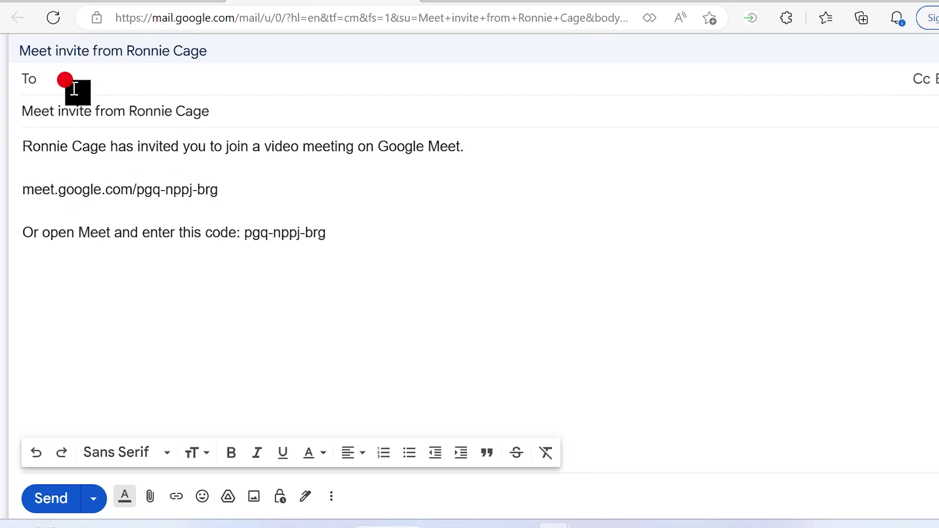
Address the Meet invite email to the VENDOR 1 group and send it
type("ve")
left_click(132, 121)
left_click(262, 74)
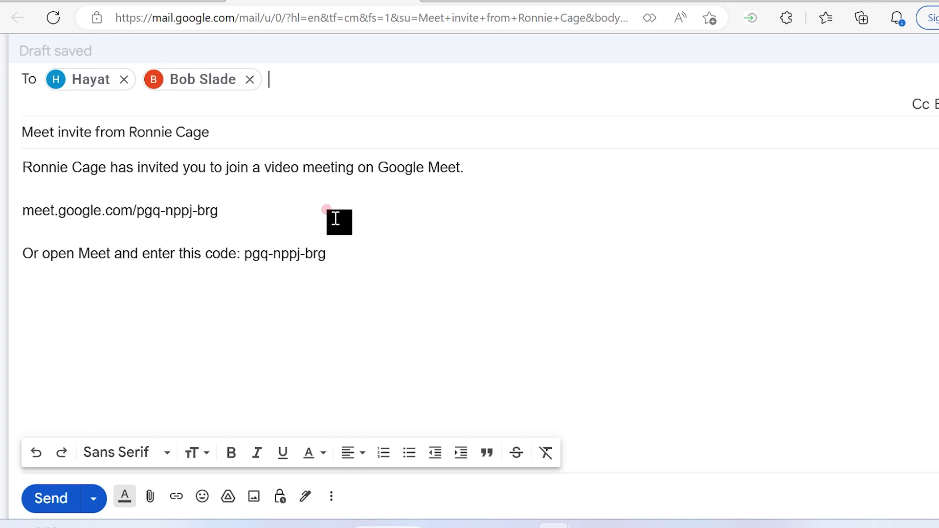
left_click(43, 495)
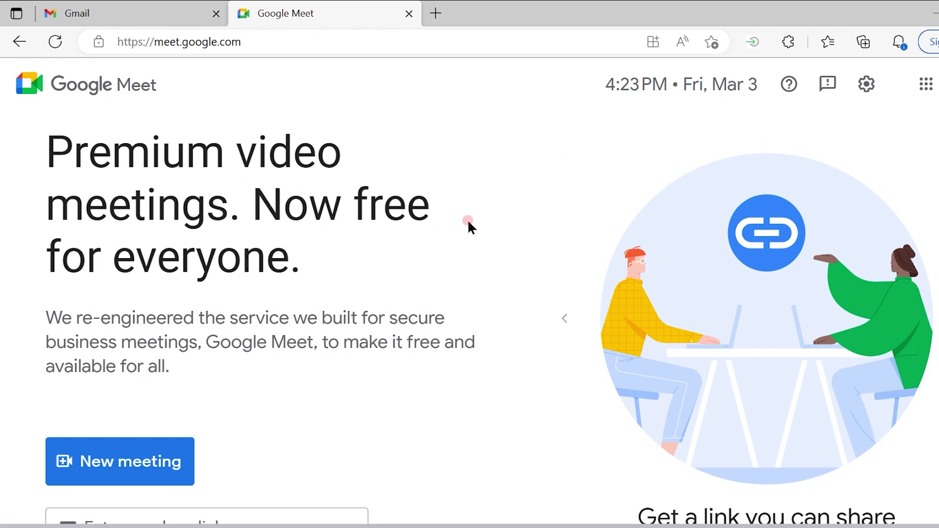
Create a meeting for later, meet.google.com/gpx-soom-sun, and copy its link to the clipboard
scroll(469, 223, "down", 2)
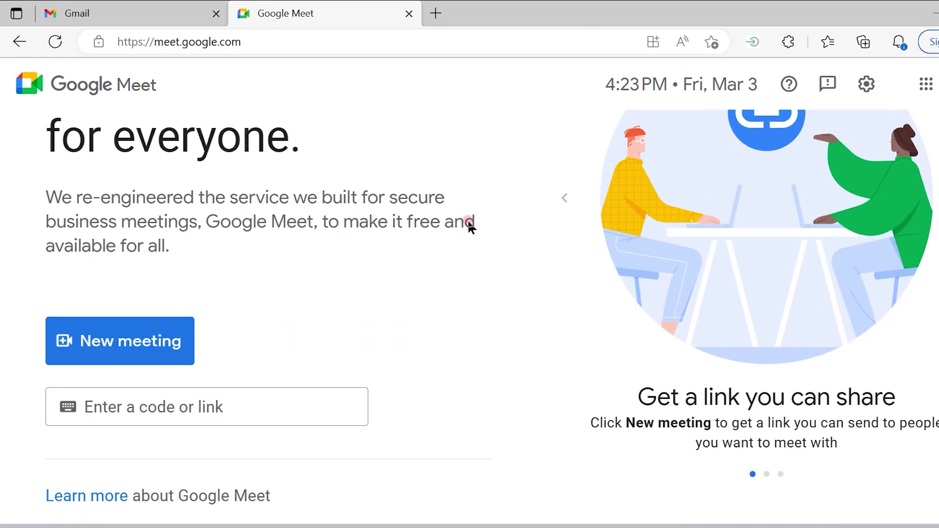
left_click(103, 345)
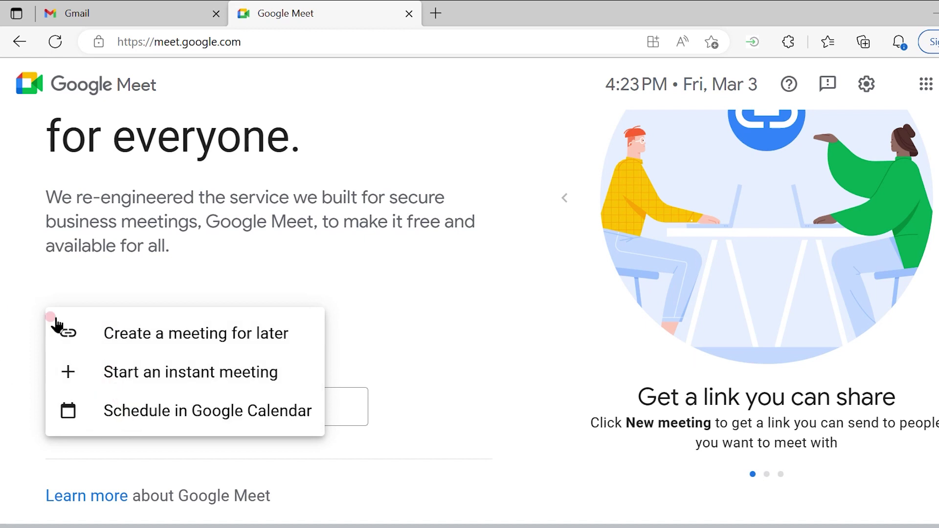
left_click(147, 334)
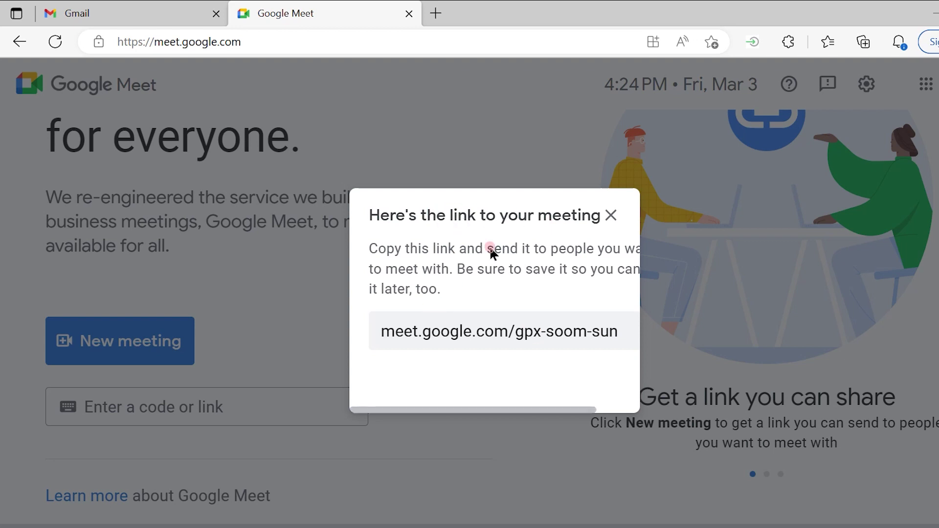
right_click(442, 336)
left_click(423, 333)
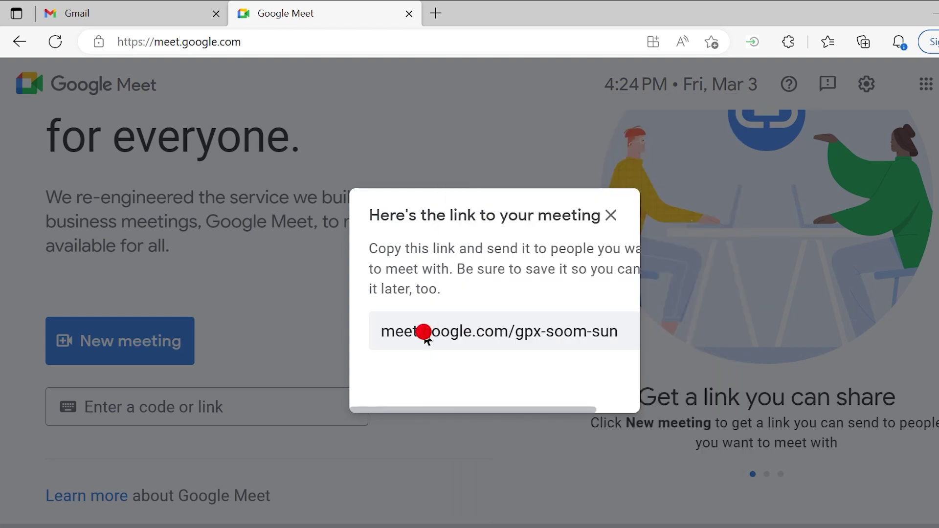
left_click(561, 300)
left_click_drag(587, 408, 631, 407)
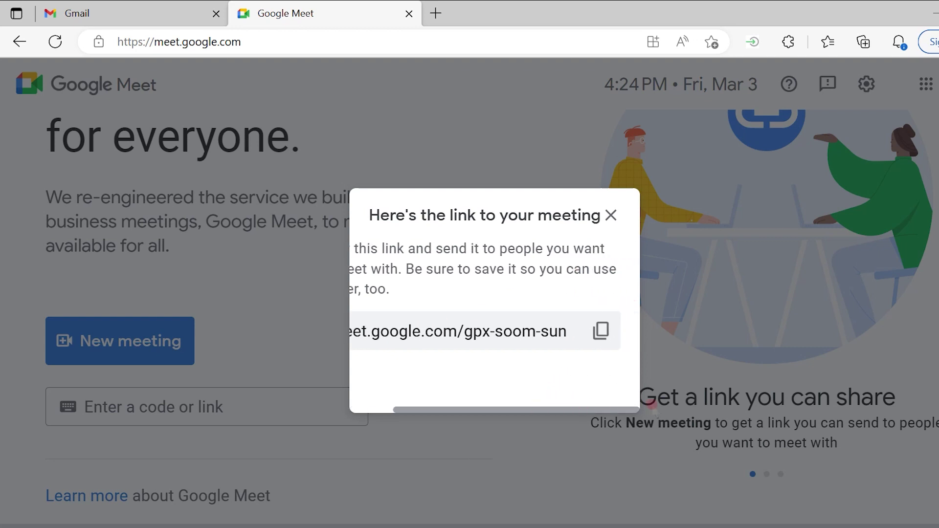
left_click(603, 333)
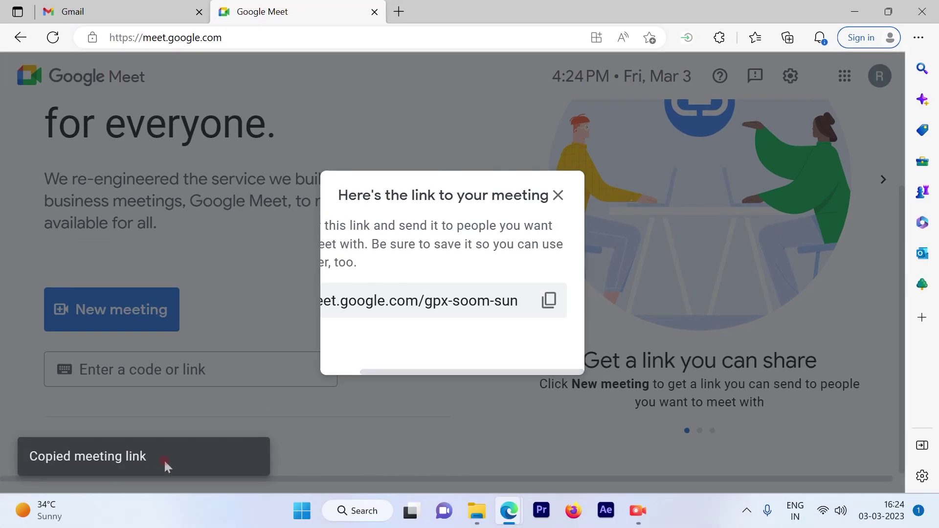
Close the link dialog, start an instant meeting and copy its link
left_click(560, 197)
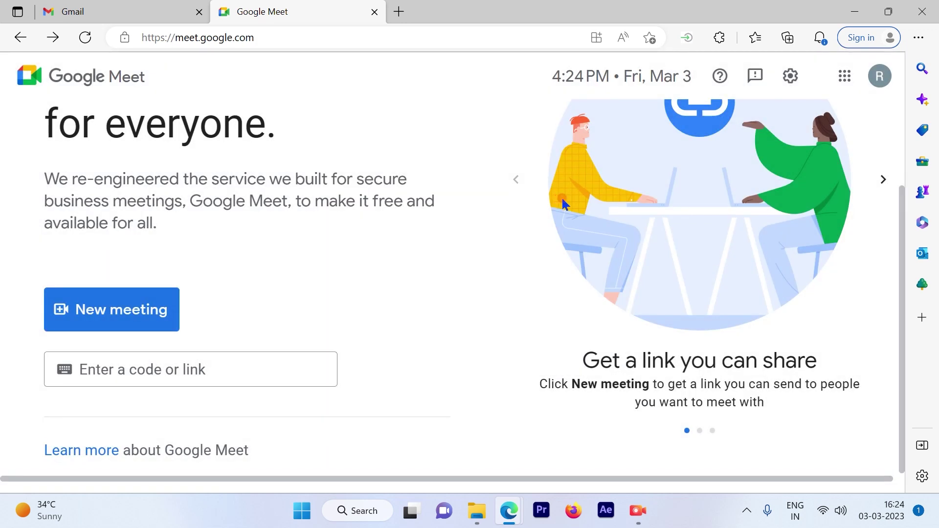
left_click(119, 315)
left_click(135, 338)
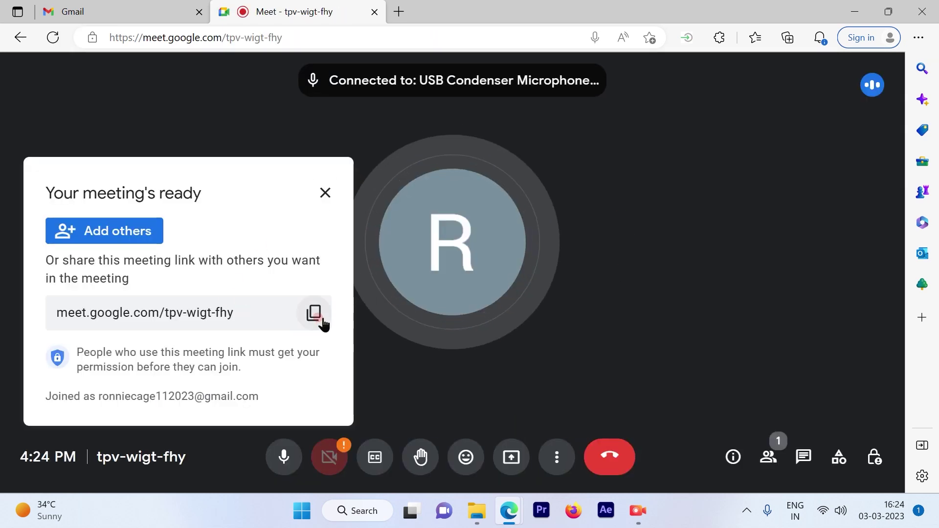
left_click(321, 319)
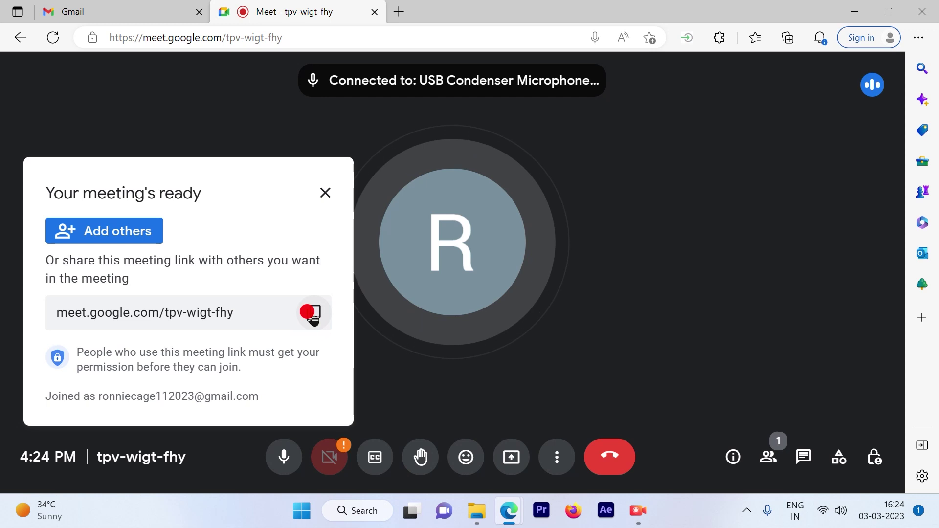
Email invitations to both suggested contacts, then close the meeting-ready card and People panel
left_click(768, 458)
left_click(705, 138)
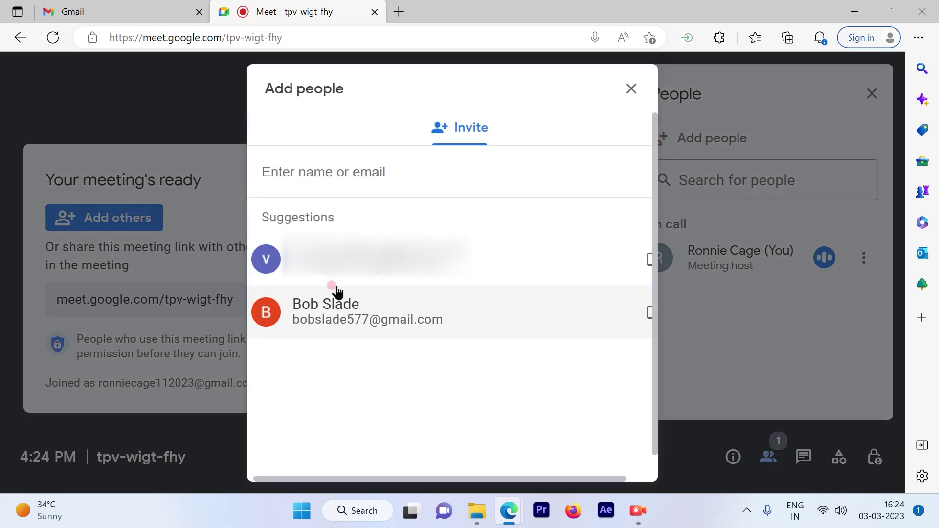
left_click(632, 89)
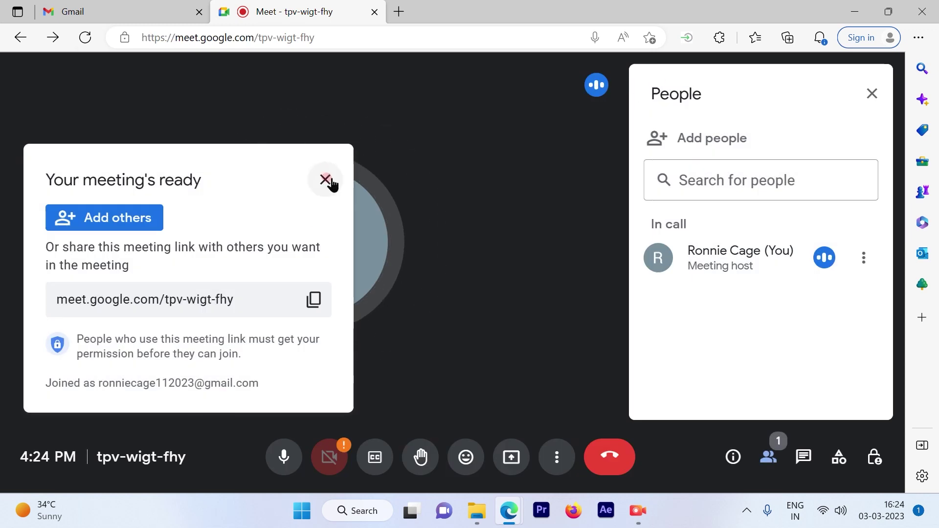
left_click(64, 221)
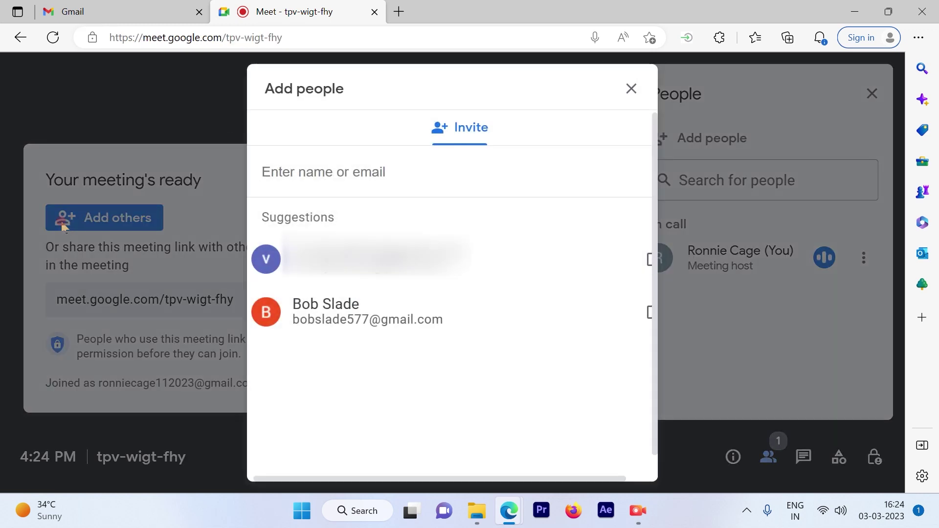
left_click(387, 185)
left_click(647, 259)
left_click(647, 312)
left_click(600, 445)
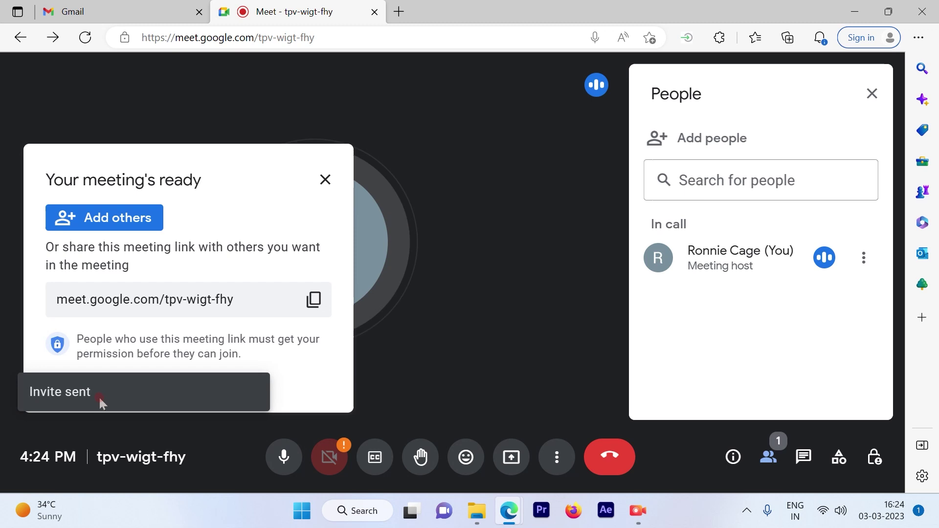
left_click(326, 179)
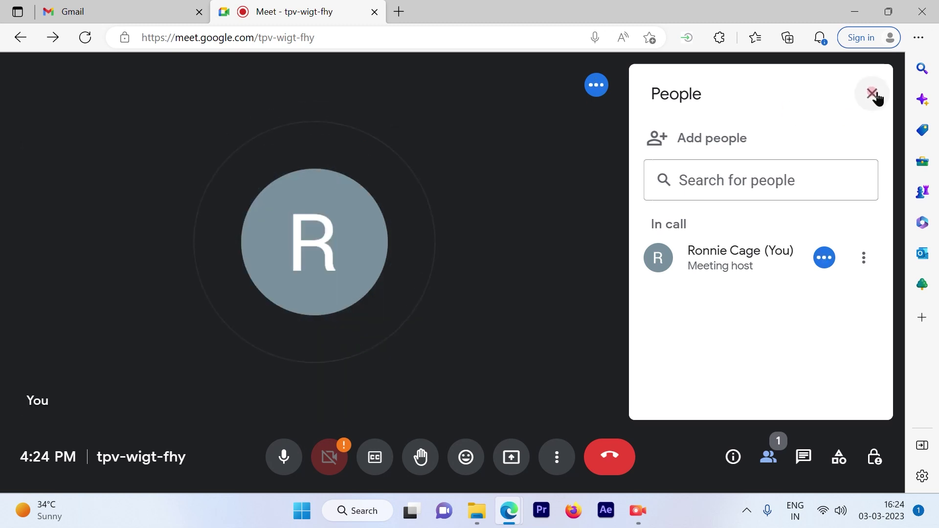
left_click(872, 93)
Leave the call and return to the Google Meet home screen
left_click(596, 466)
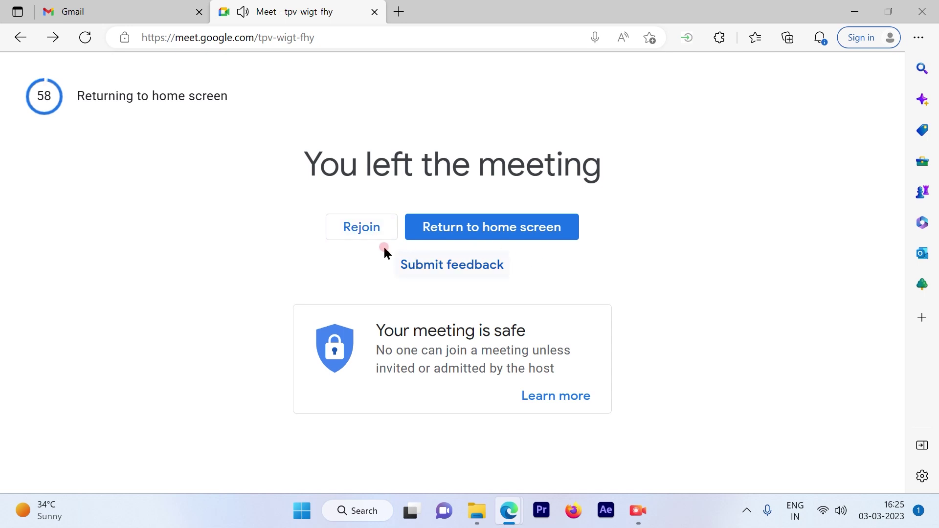
left_click(450, 224)
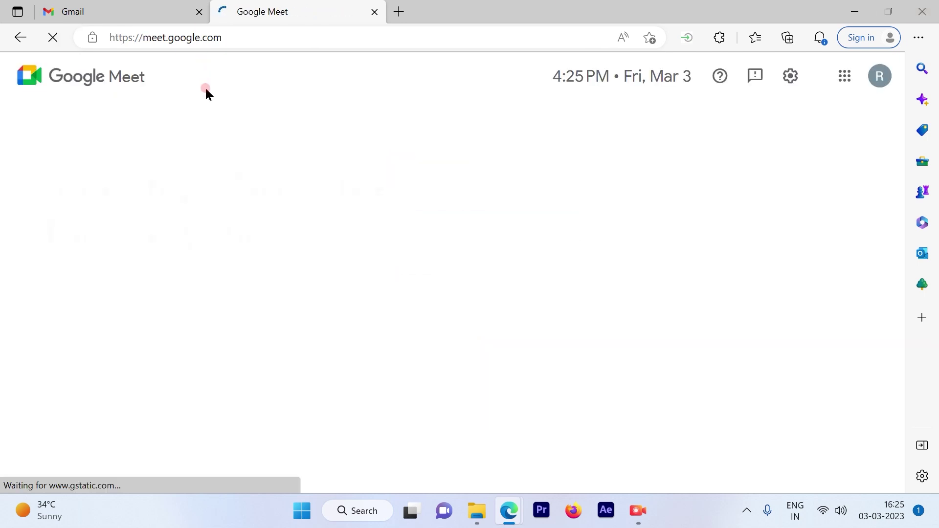
scroll(195, 431, "down", 2)
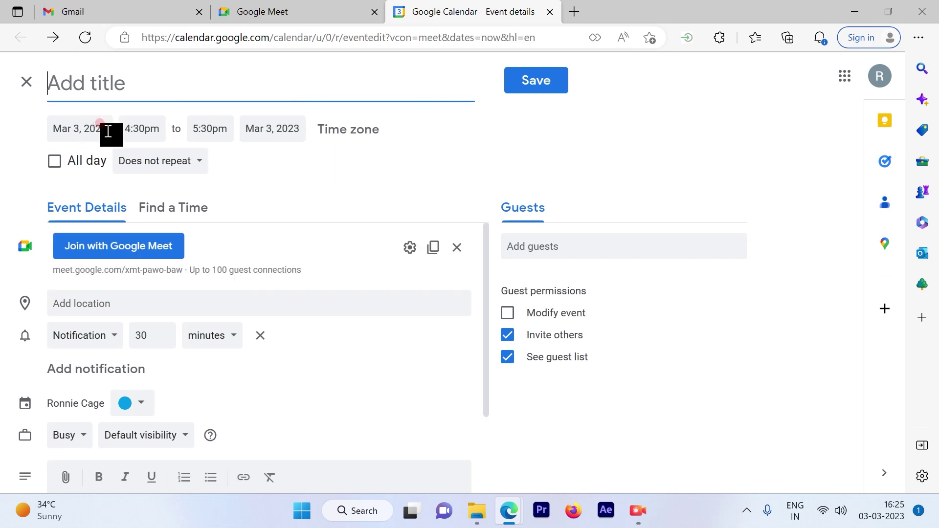
Save the event for Mar 13, 2023, 4:30–5:30pm, repeating weekly on Monday
left_click(172, 166)
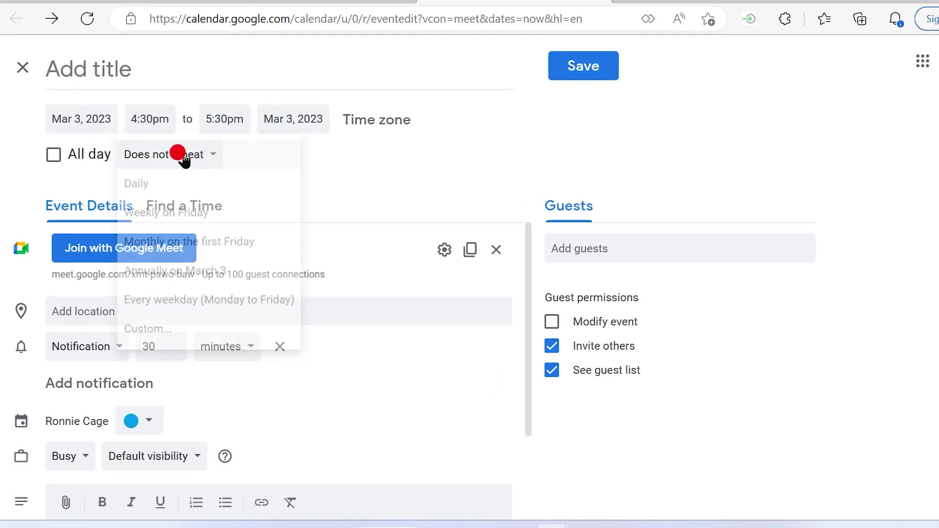
left_click(85, 117)
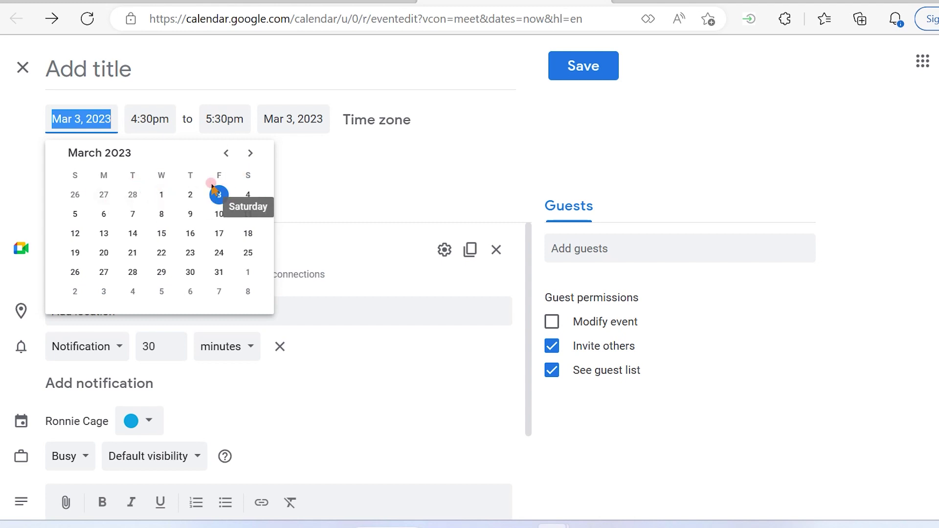
left_click(103, 233)
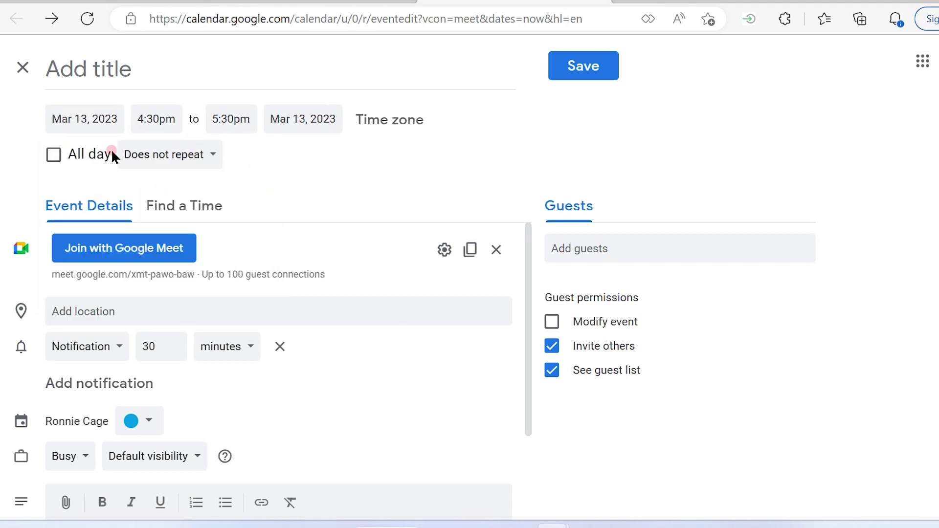
left_click(149, 154)
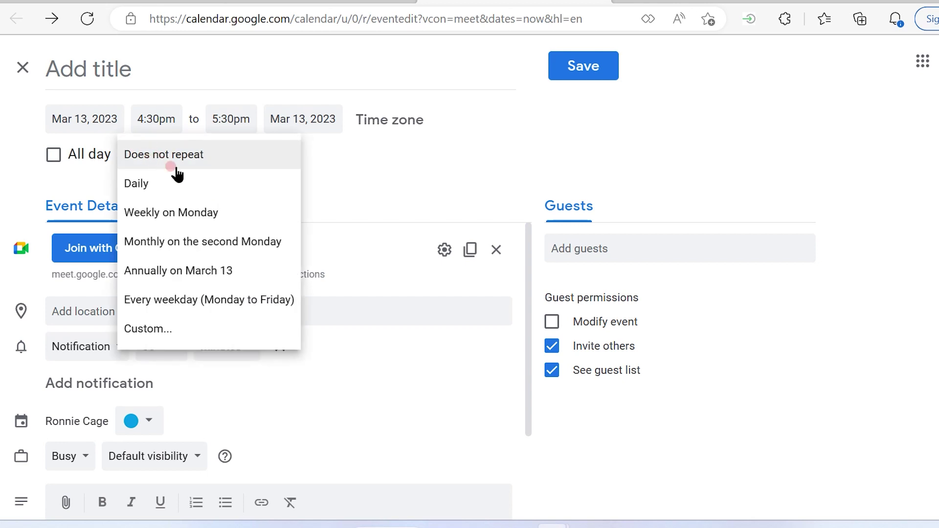
left_click(181, 215)
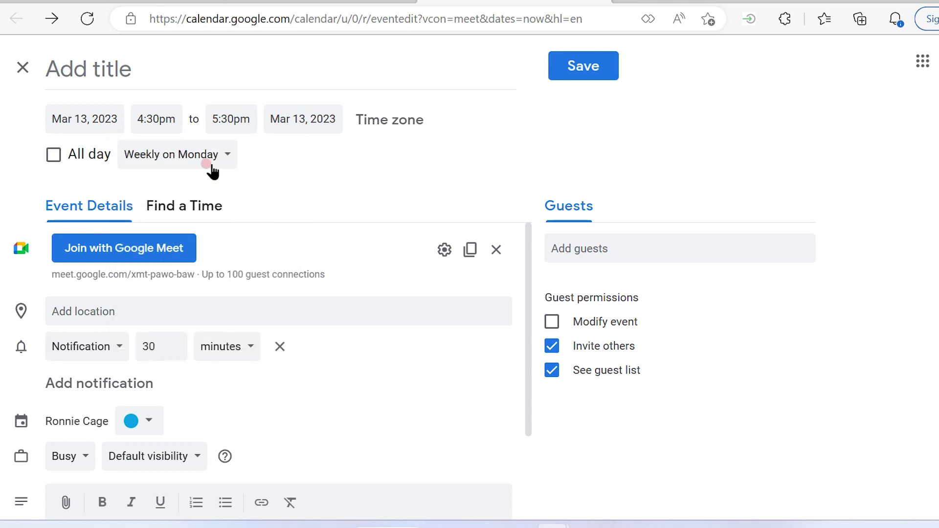
left_click(168, 123)
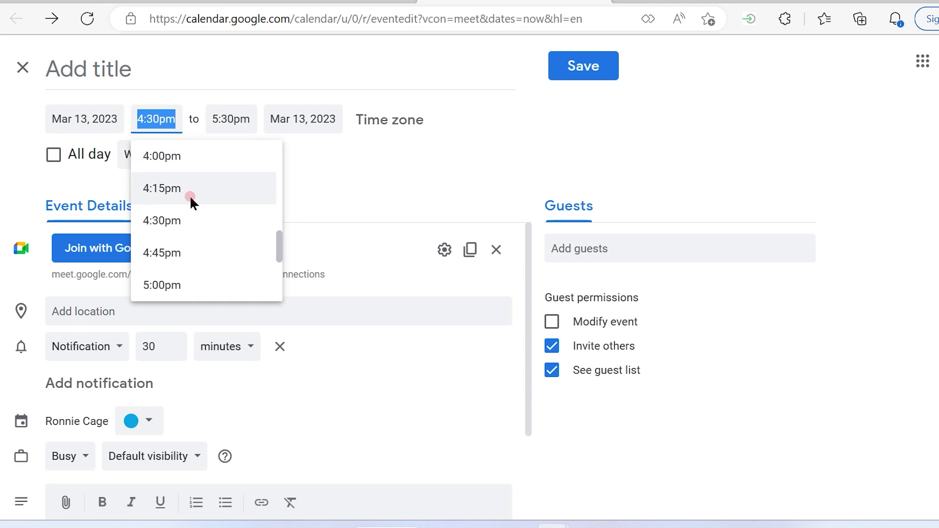
left_click(176, 220)
left_click(248, 120)
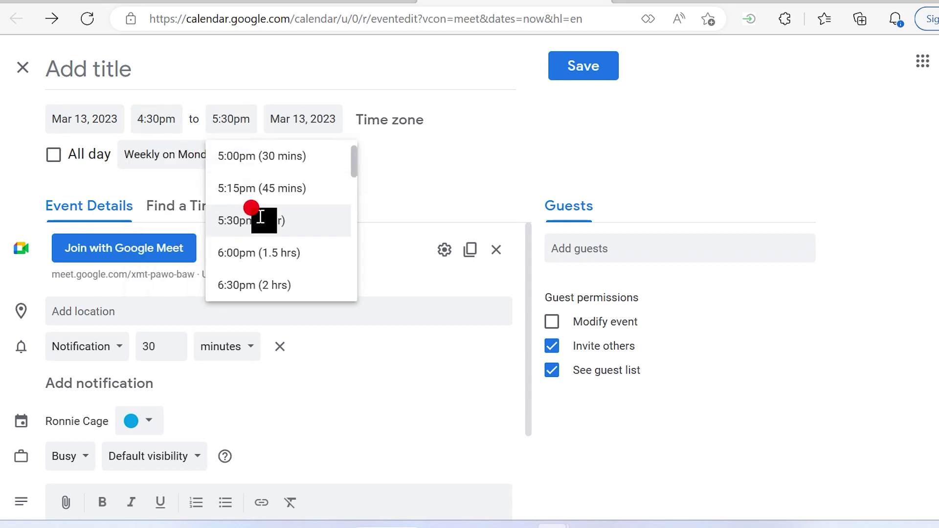
left_click(256, 215)
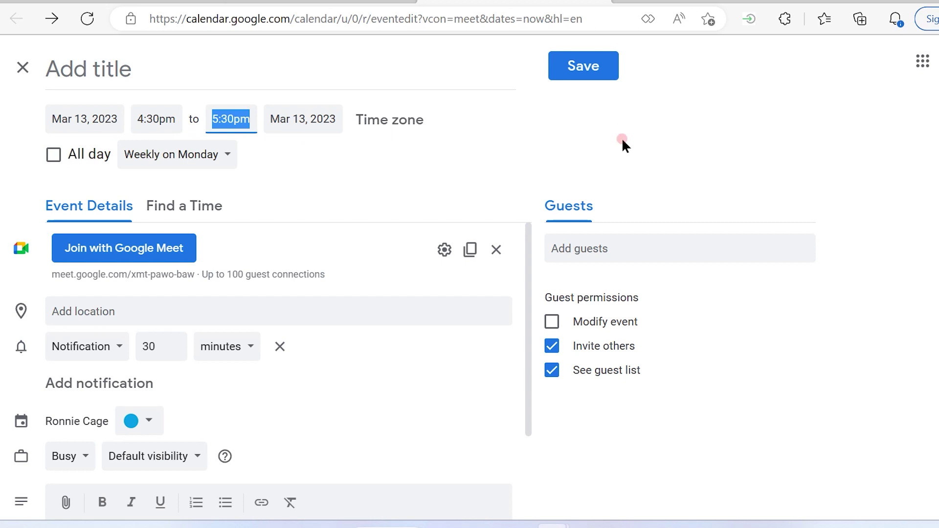
left_click(596, 66)
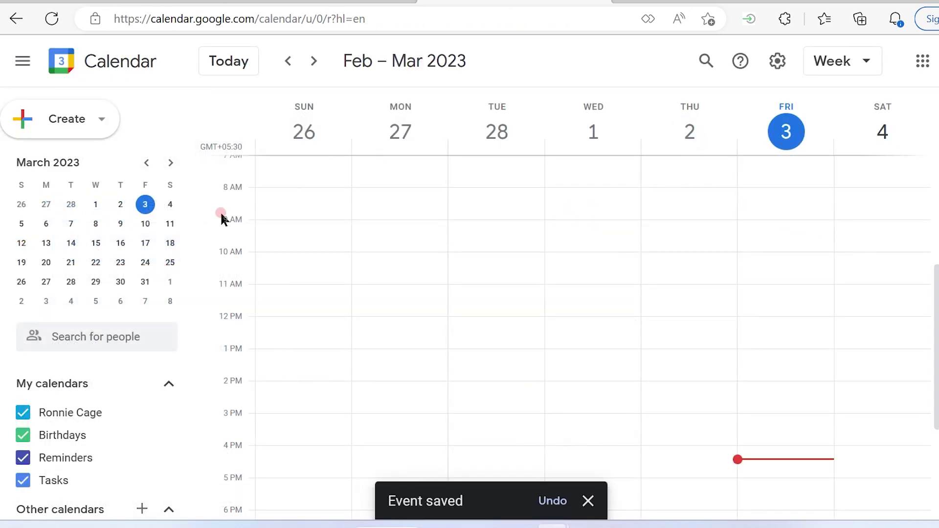
Switch the calendar to Day view for March 3, 2023 and open the Create menu
left_click(150, 208)
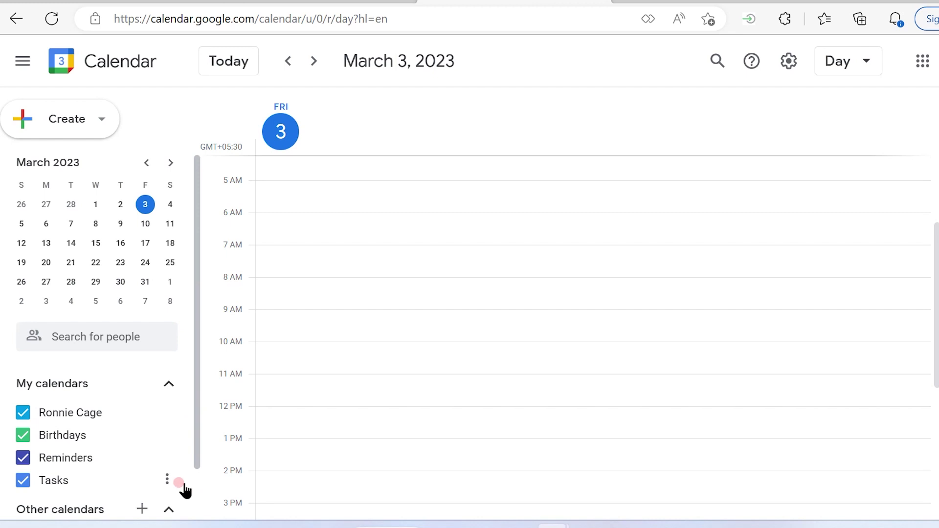
scroll(198, 440, "down", 2)
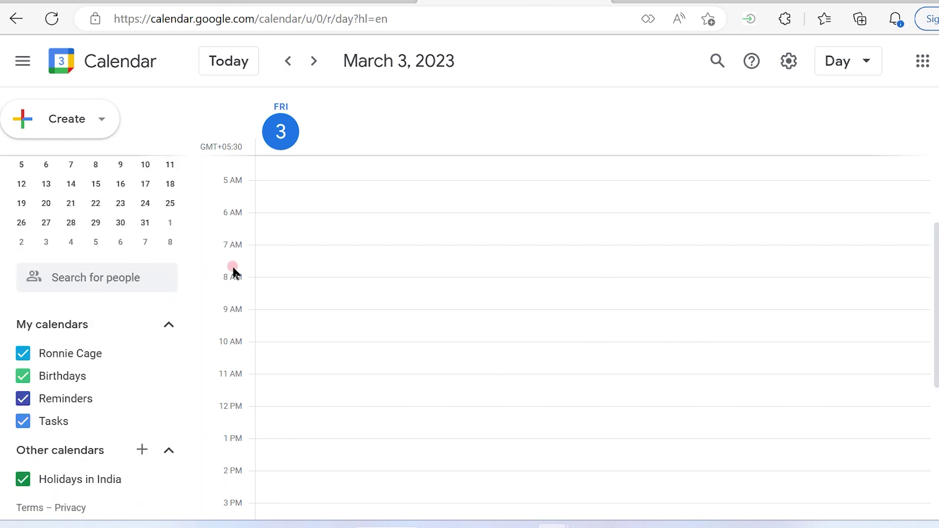
scroll(169, 277, "up", 2)
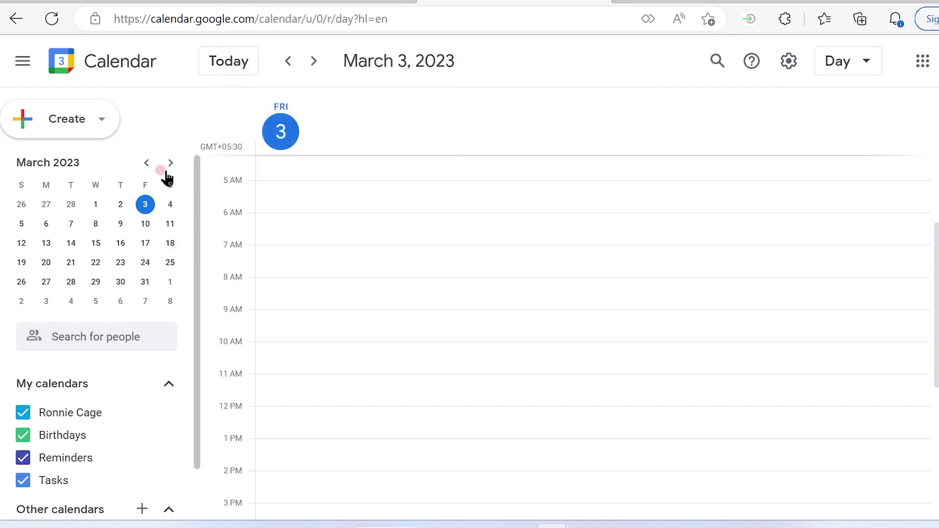
left_click(144, 196)
left_click(25, 119)
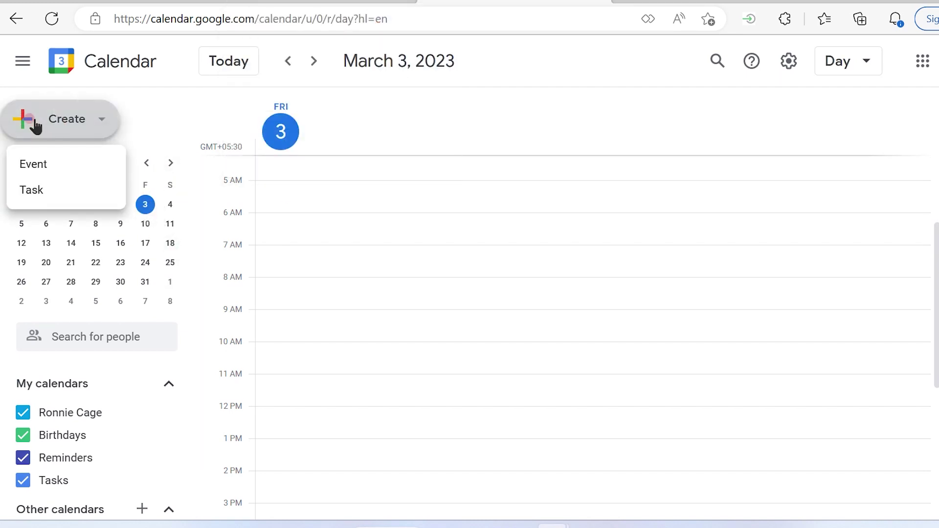
left_click(42, 159)
left_click(43, 189)
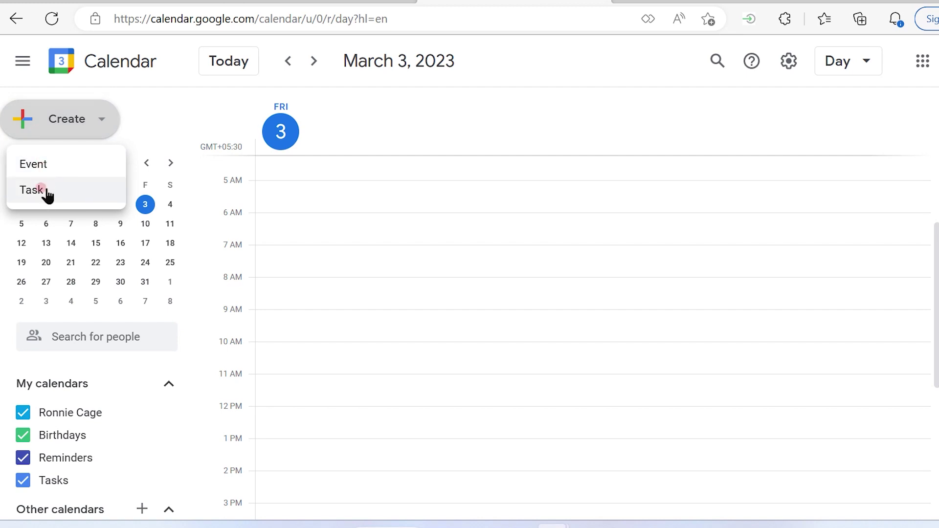